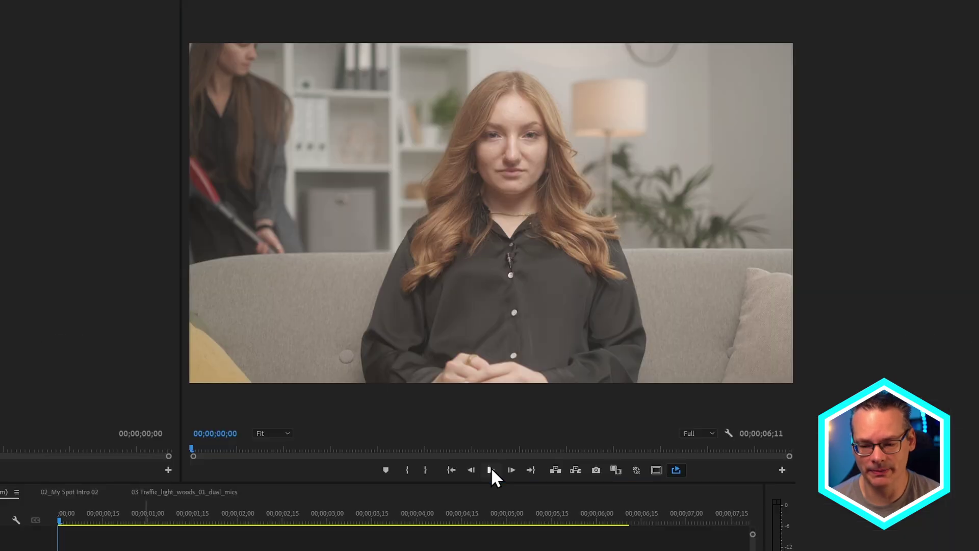
Play the original vacuum clip and apply CrumplePop's Voice Enhance Complete effect to its audio on Audio 1.
left_click(776, 363)
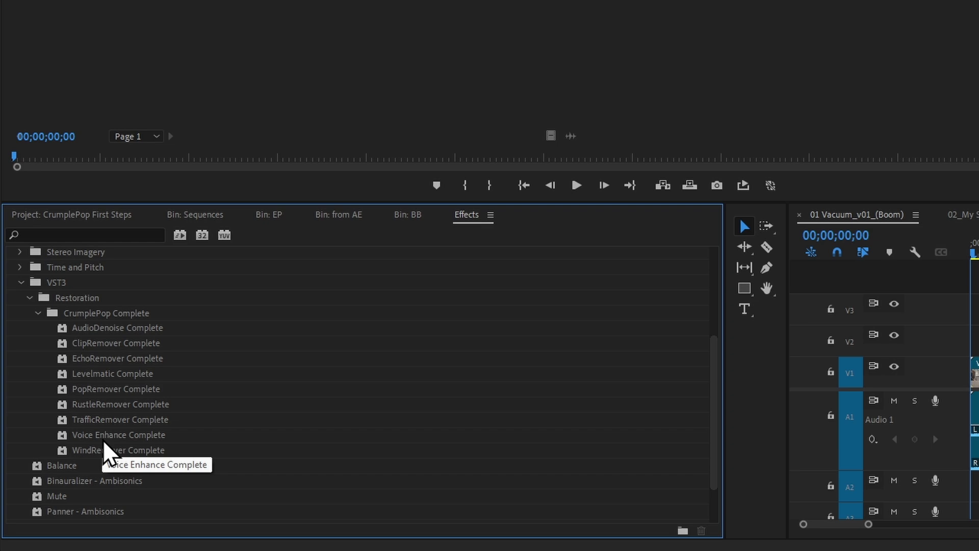
left_click(118, 436)
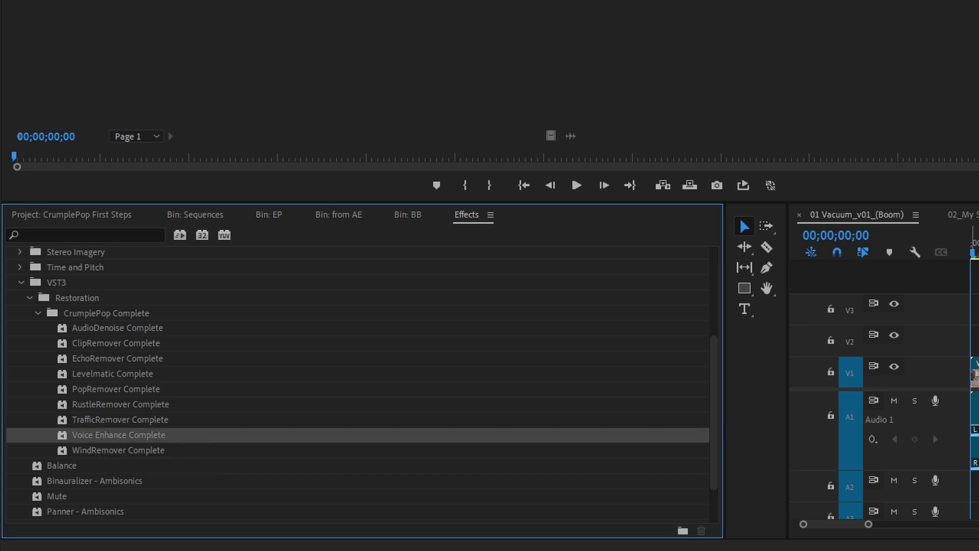
left_click_drag(118, 434, 564, 475)
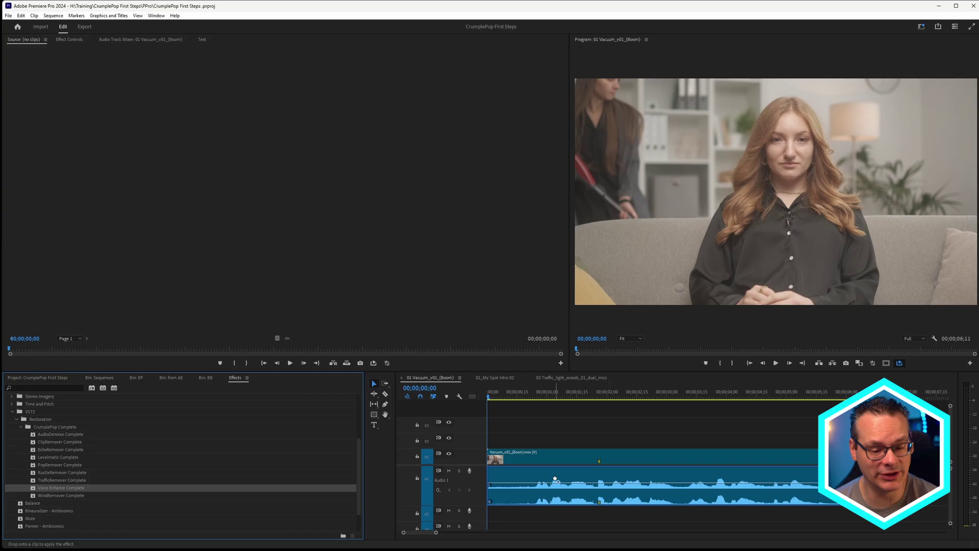
left_click_drag(559, 473, 559, 472)
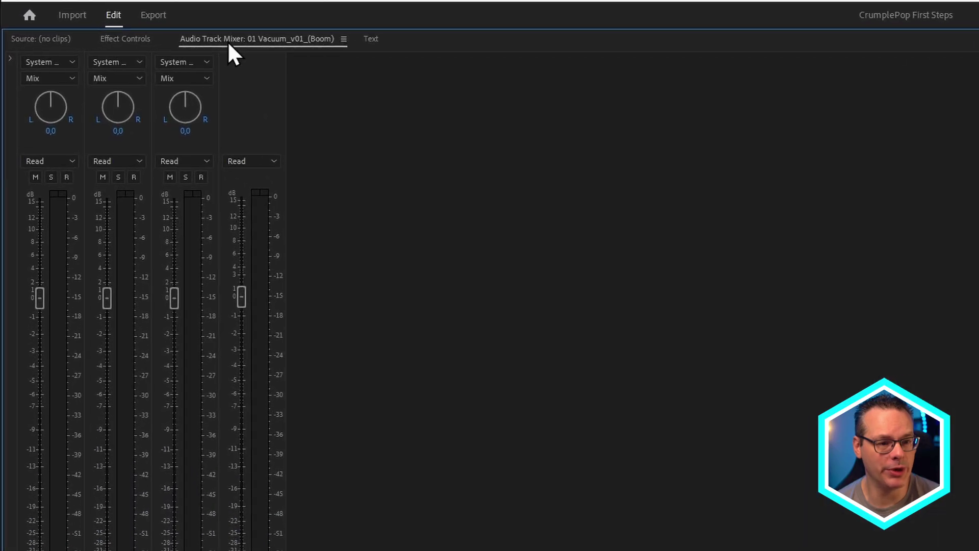
Show the Audio Track Mixer's effects, add Voice Enhance Complete to Audio 1's fourth slot and open its editor.
left_click(11, 60)
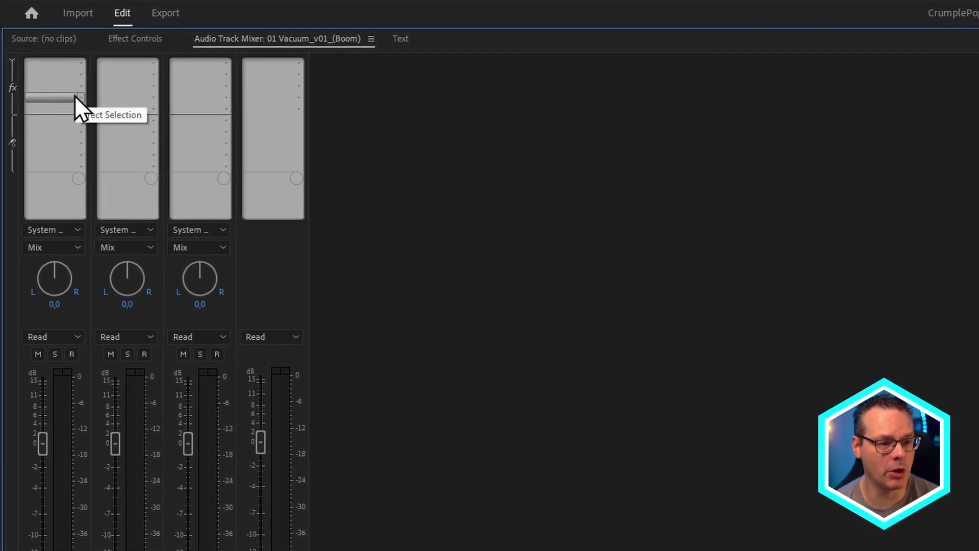
left_click(81, 98)
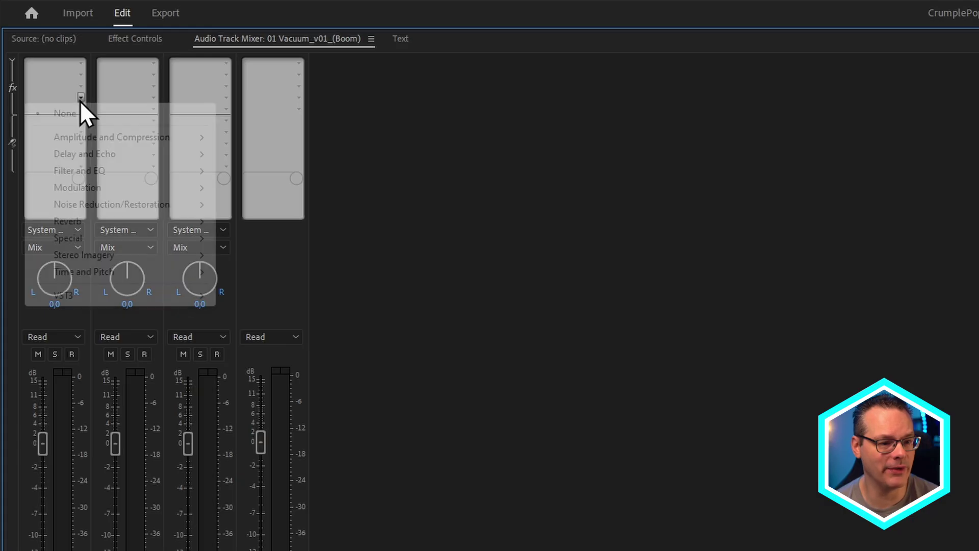
mouse_move(292, 301)
mouse_move(407, 298)
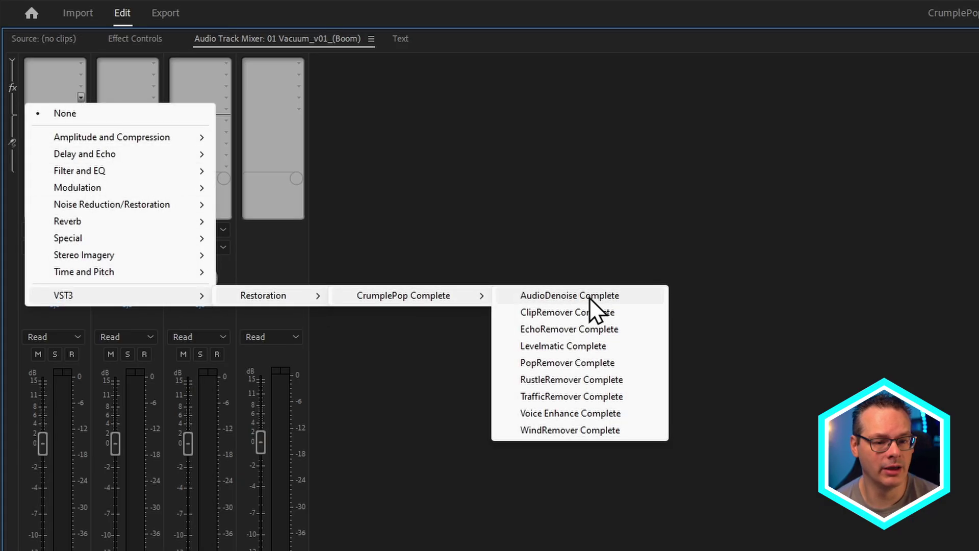
left_click(633, 415)
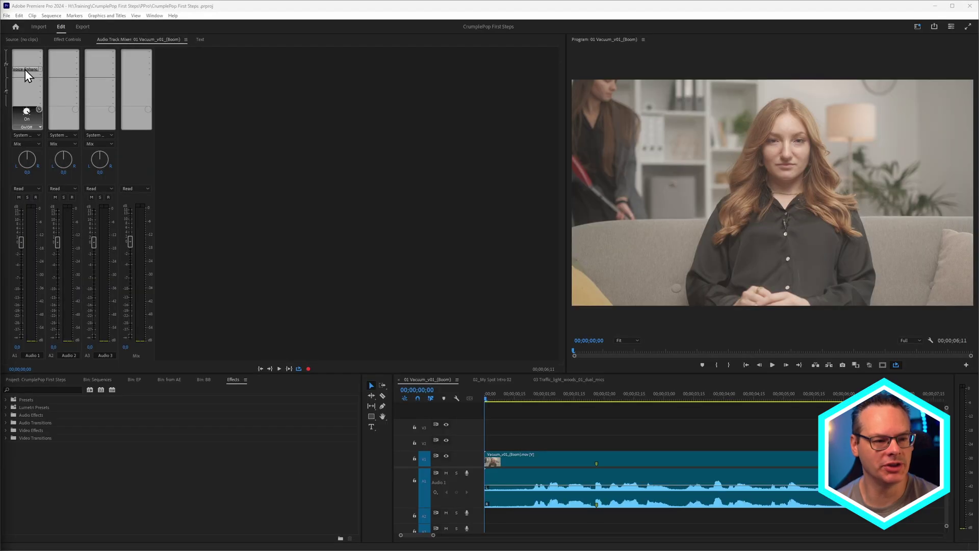
double_click(26, 70)
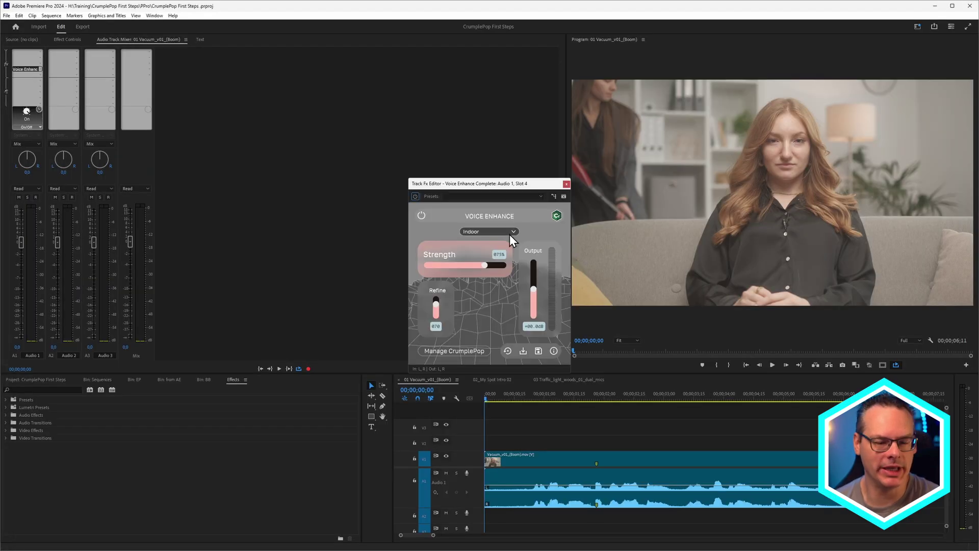
left_click_drag(482, 182, 402, 90)
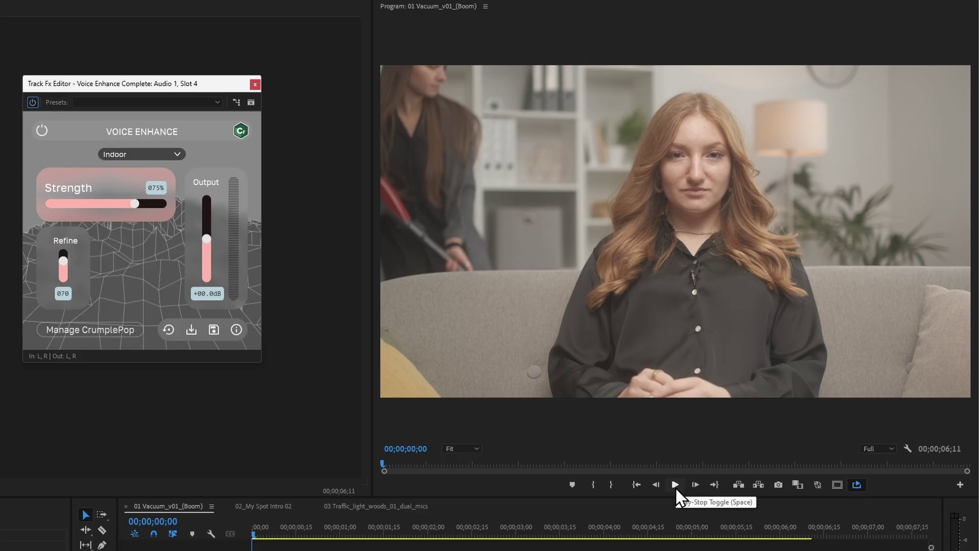
Play the vacuum sequence with the Voice Enhance plug-in off and on to compare the voice.
left_click(674, 484)
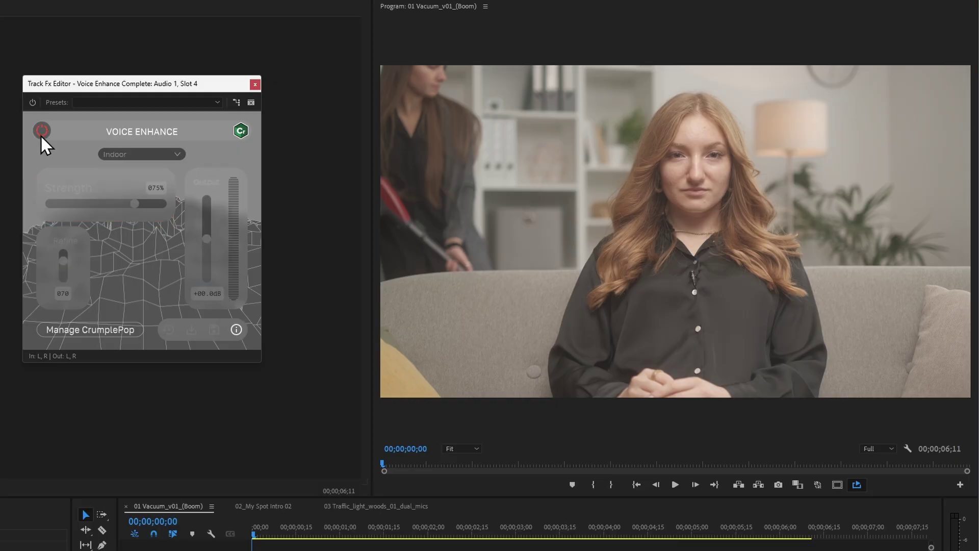
key("space")
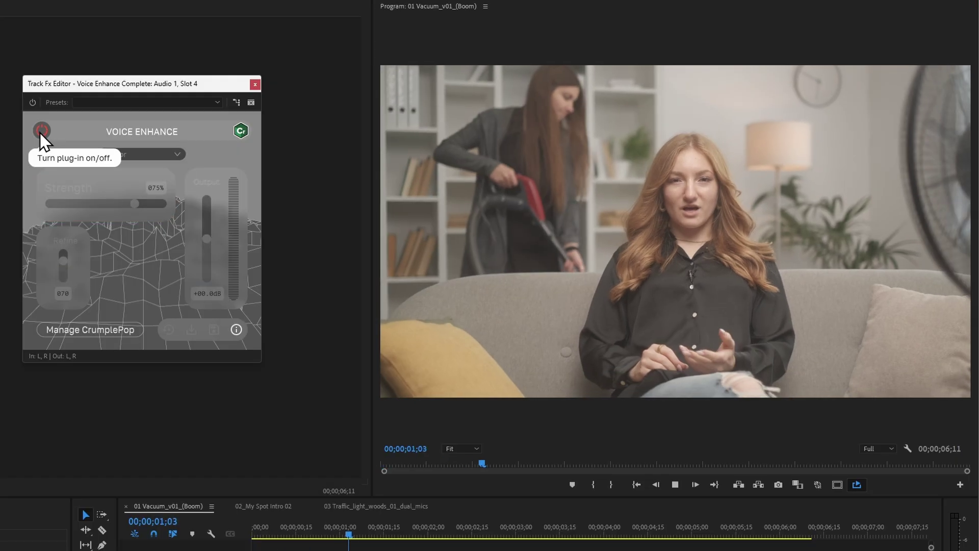
left_click(41, 131)
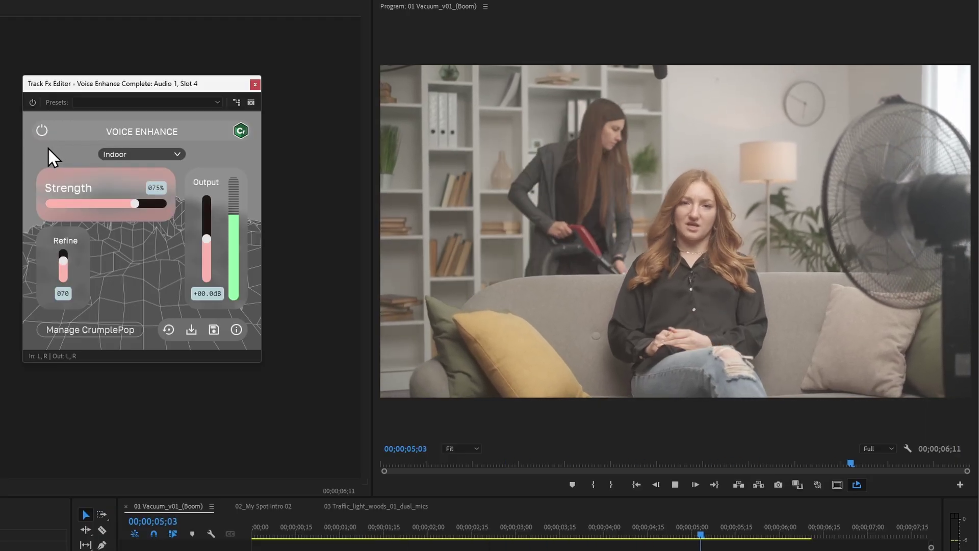
key("space")
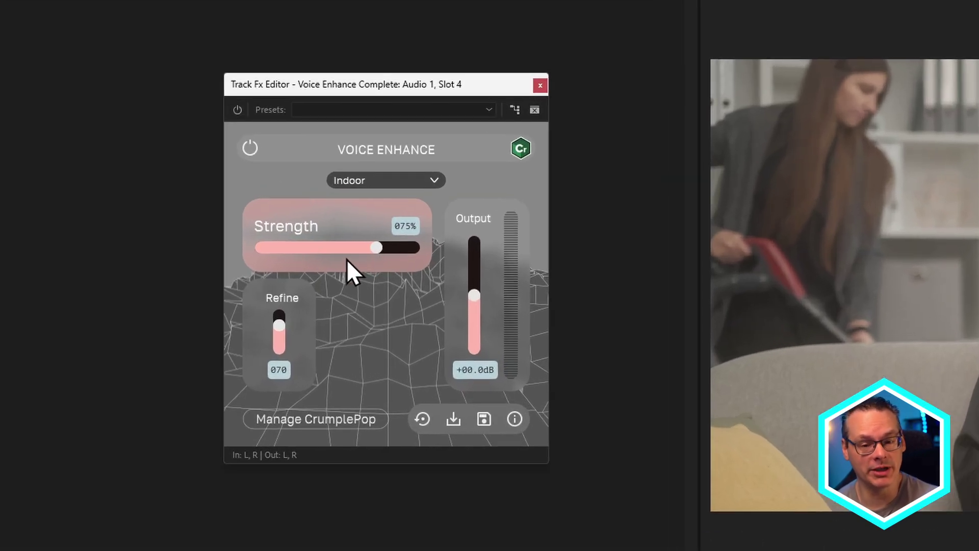
Audition Voice Enhance with Strength at 0% during playback, and set Strength to 80%.
left_click_drag(376, 248, 261, 247)
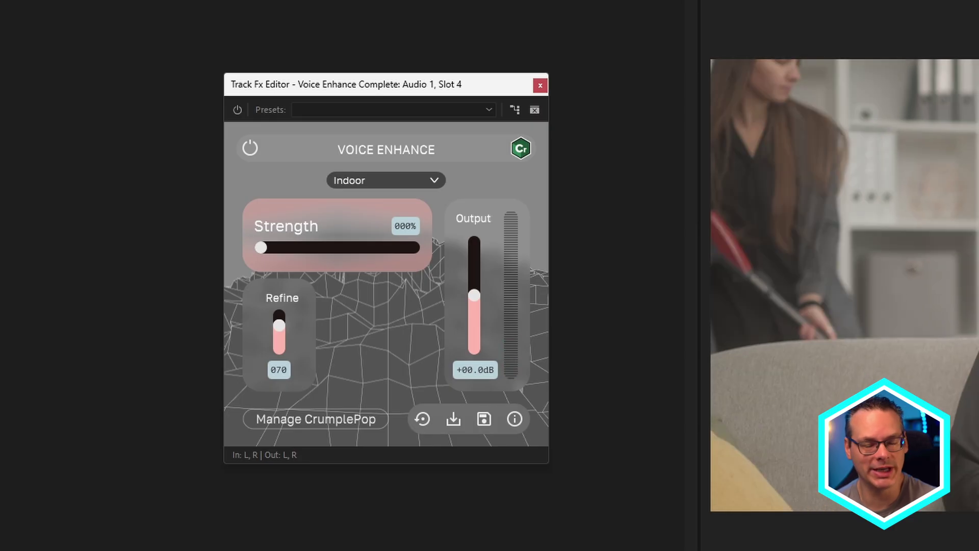
key("space")
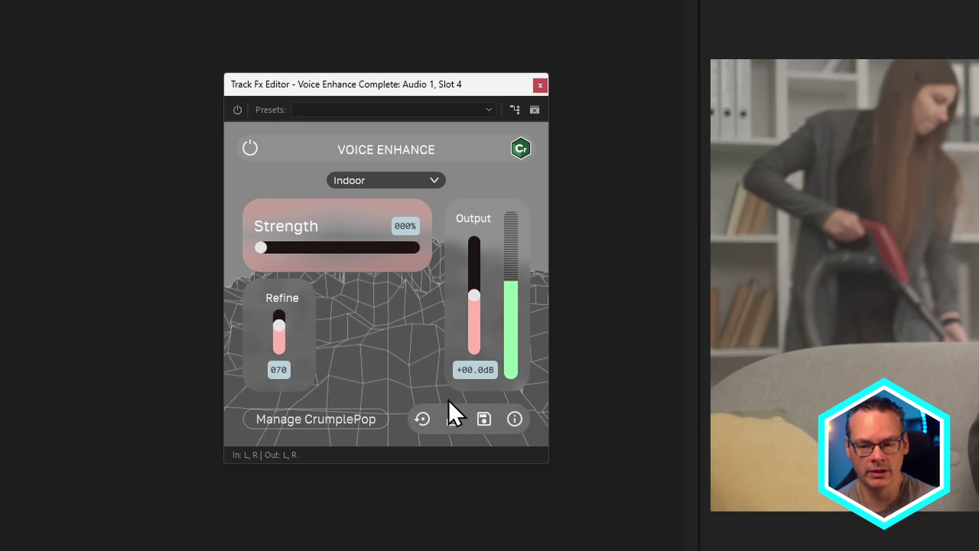
left_click_drag(260, 247, 383, 250)
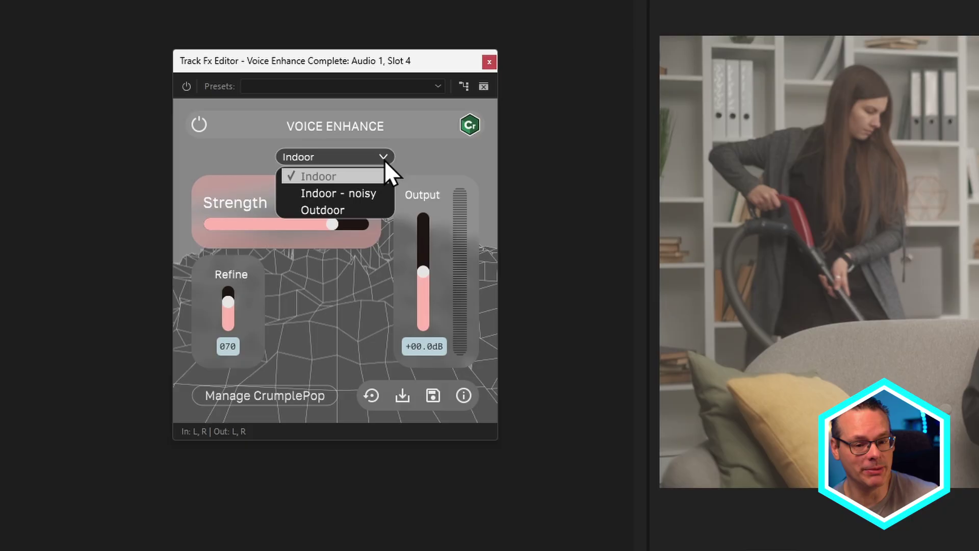
Try Voice Enhance's Indoor - noisy and Outdoor modes, and switch back to Indoor.
left_click(384, 198)
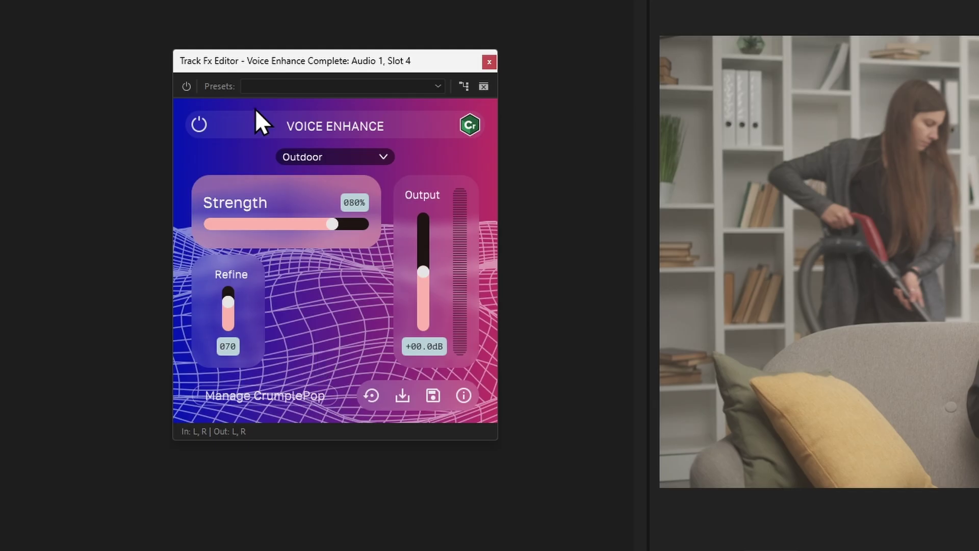
left_click(350, 157)
left_click(357, 181)
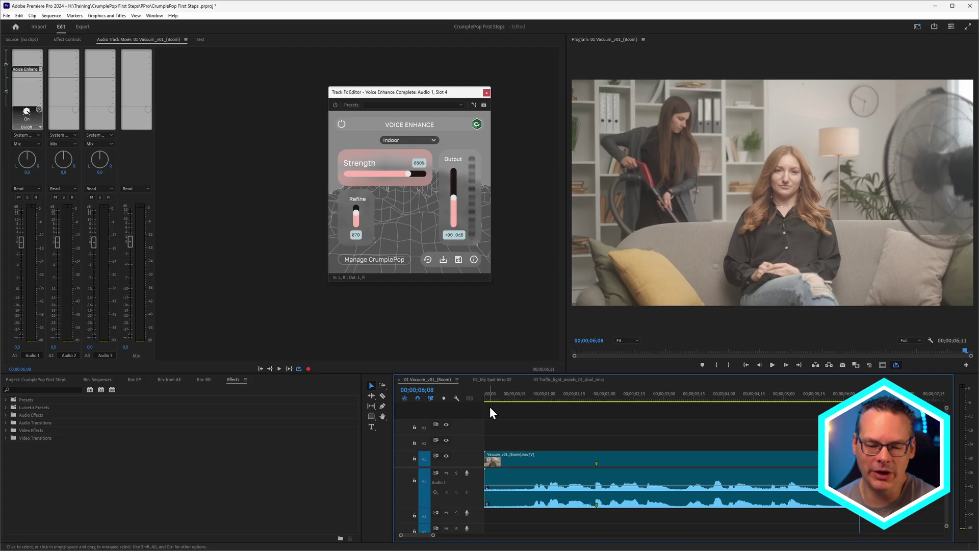
Add the Dynamics effect to Audio 1's third effect slot, directly above Voice Enhance.
left_click(527, 399)
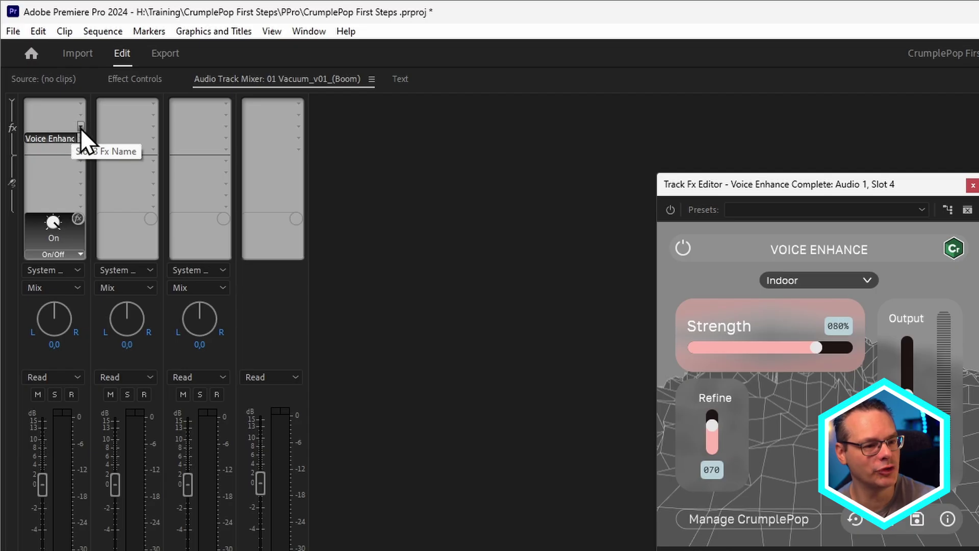
left_click(81, 127)
mouse_move(178, 168)
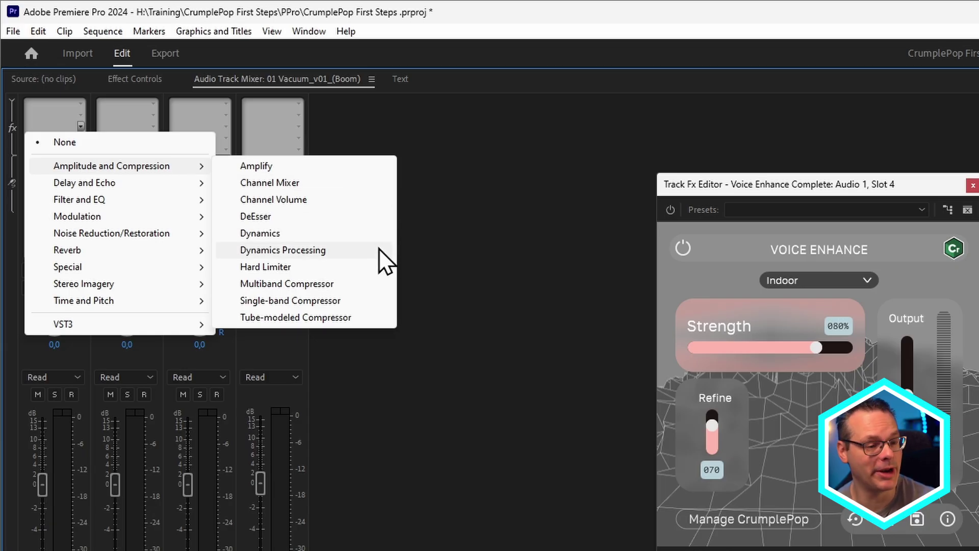
left_click(326, 234)
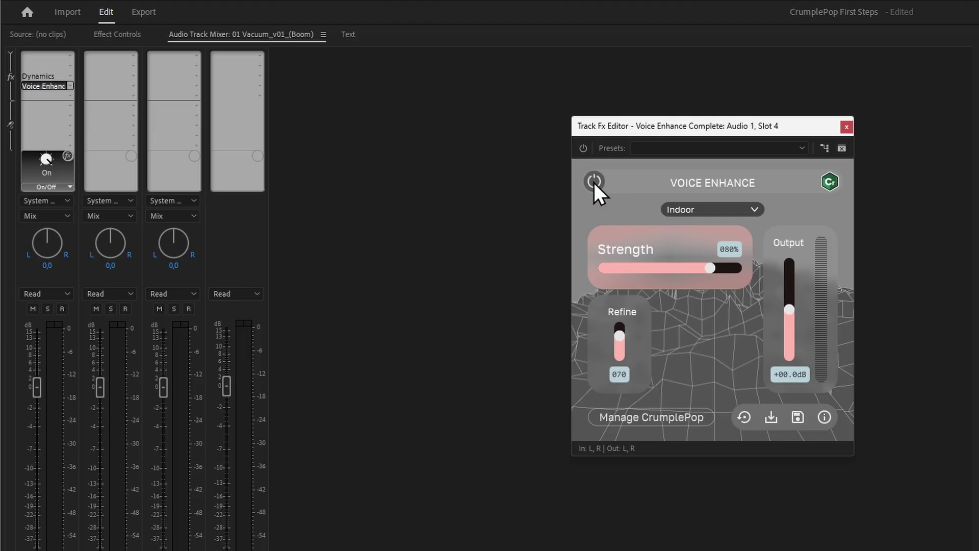
Turn off the Voice Enhance plug-in and open the editor of Audio 1's Dynamics effect.
left_click(593, 182)
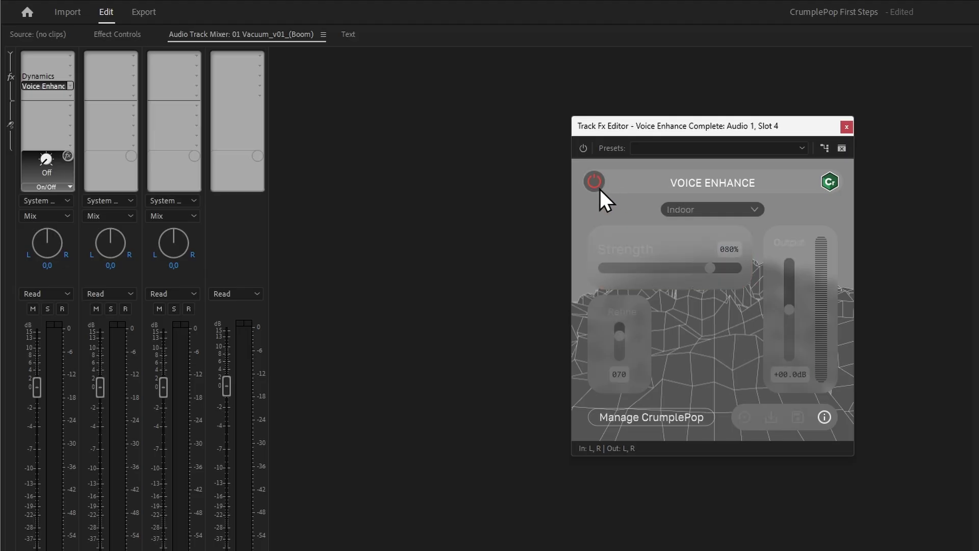
double_click(54, 77)
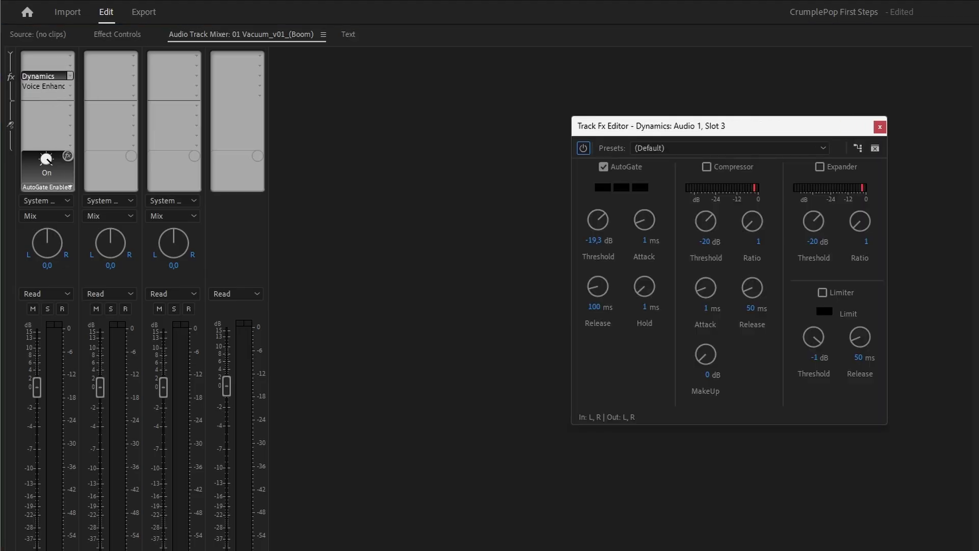
key("space")
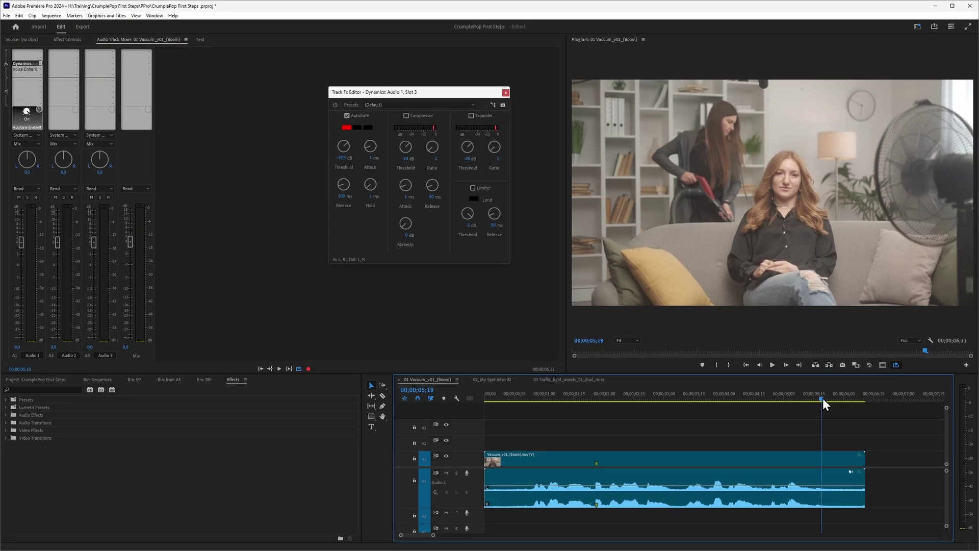
Mark the noise-only end of the vacuum sequence from 00;00;05;15 to 00;00;06;11 and play that range in a loop.
left_click_drag(825, 396, 814, 398)
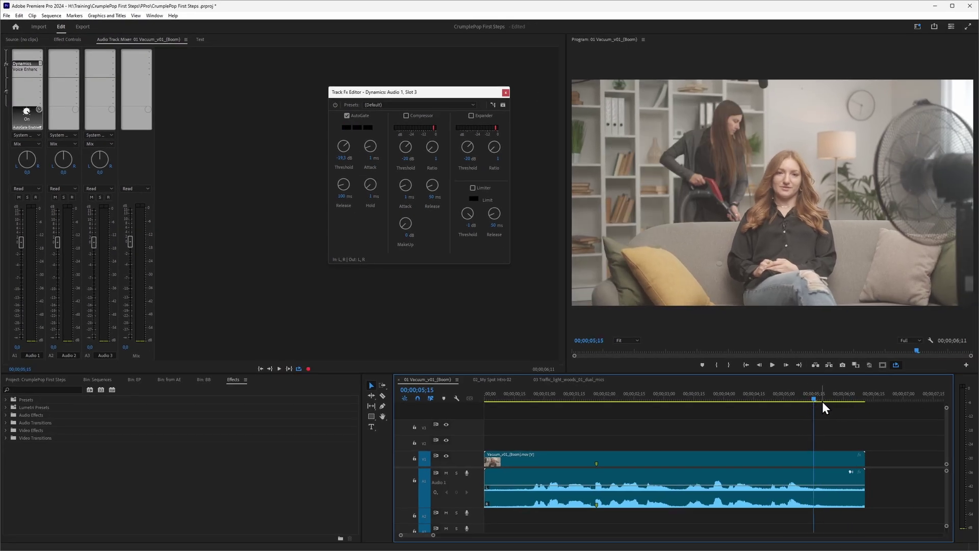
key("i")
left_click(865, 394)
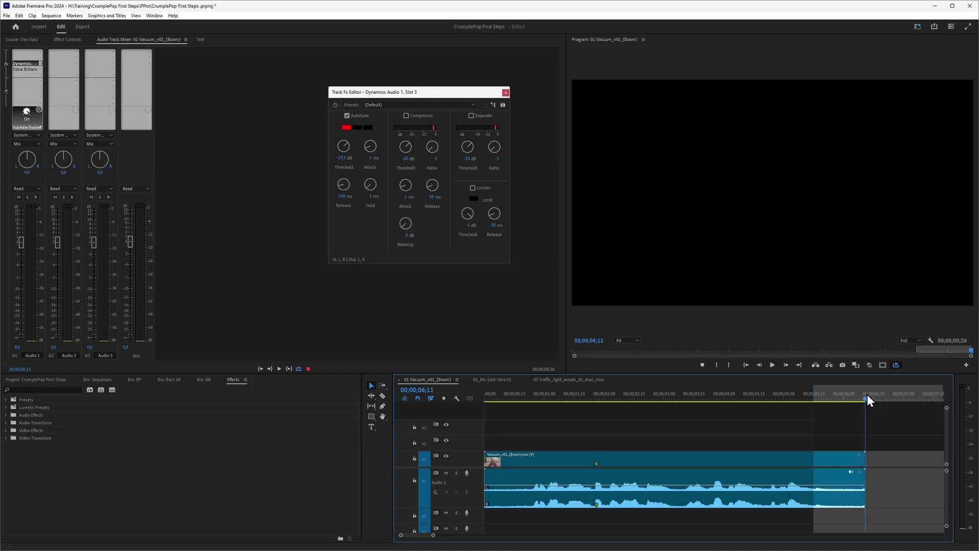
key("o")
key("ctrl+shift+space")
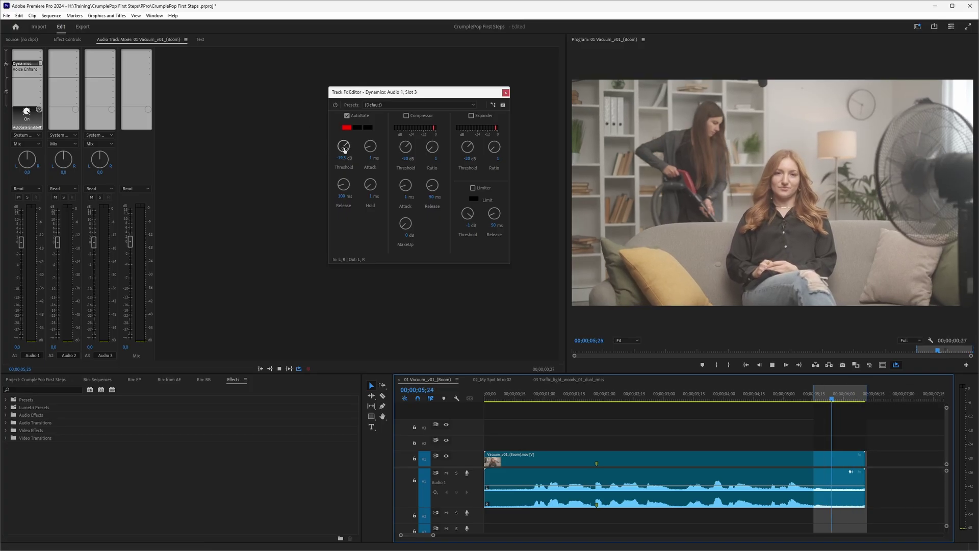
Lower the Dynamics AutoGate threshold to about -37 dB, and clear the sequence's In and Out points.
left_click_drag(342, 143, 313, 151)
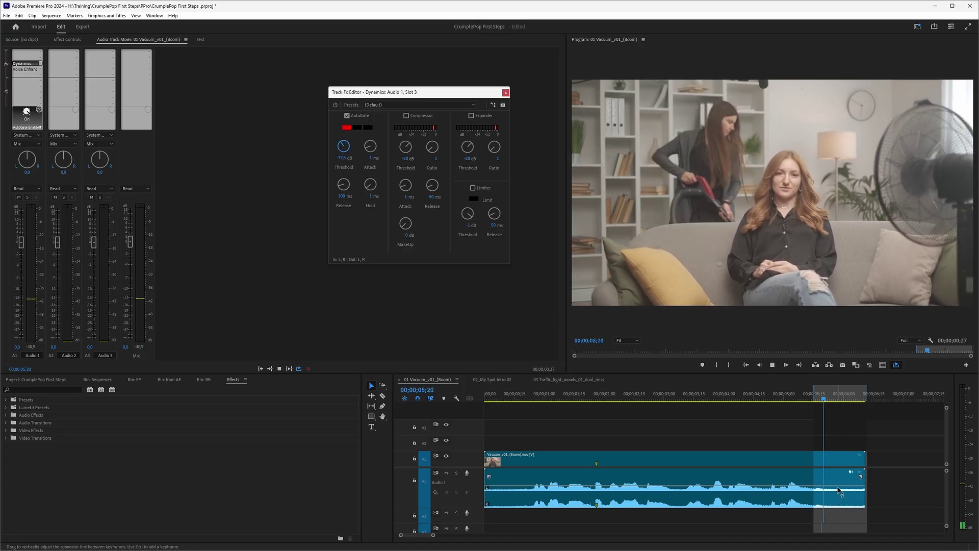
left_click_drag(347, 163, 346, 163)
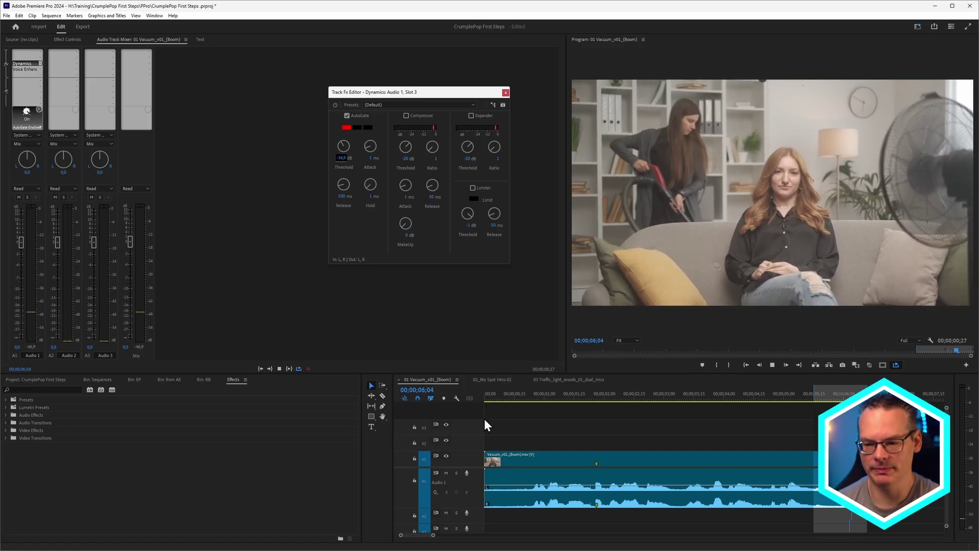
left_click(531, 397)
key("ctrl+shift+x")
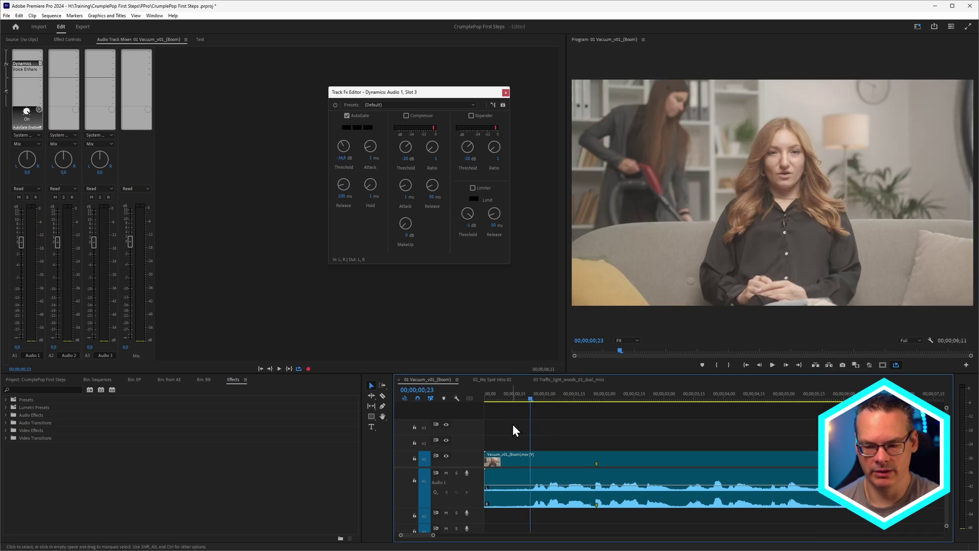
Turn Voice Enhance back on for Audio 1 and play the vacuum sequence from the start with both effects.
double_click(15, 69)
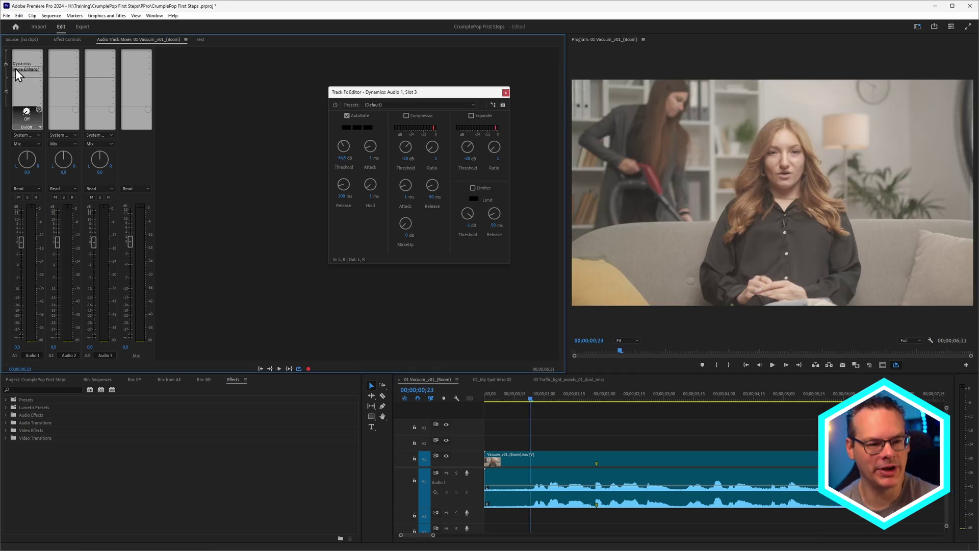
left_click(337, 121)
left_click_drag(519, 399, 475, 405)
key("space")
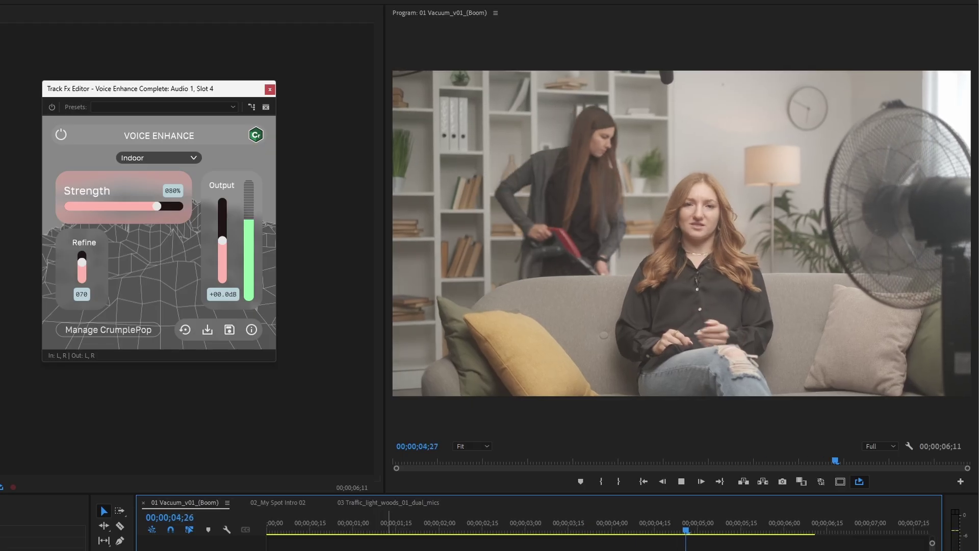
key("space")
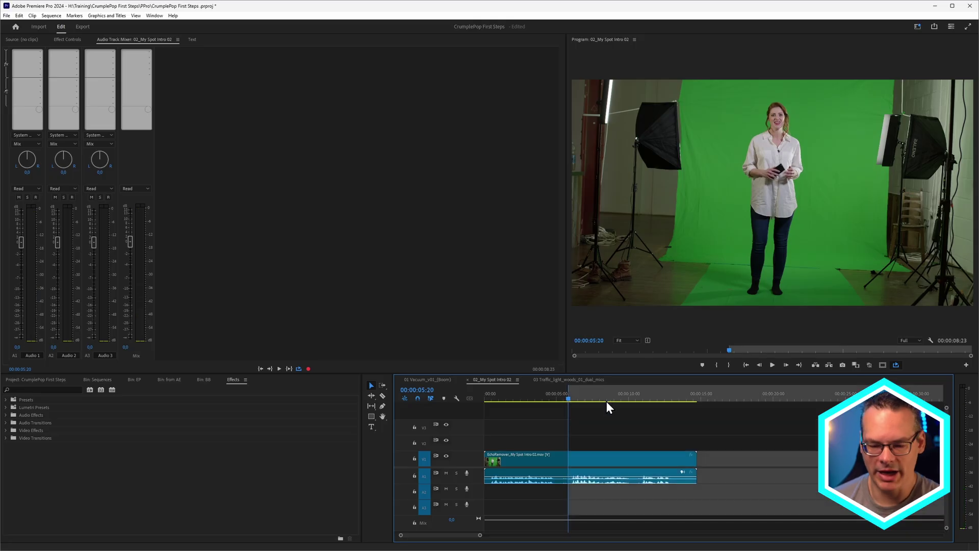
Set an Out point at 00;00;10;10 in the 02_My Spot Intro 02 sequence.
left_click_drag(610, 399, 635, 400)
key("o")
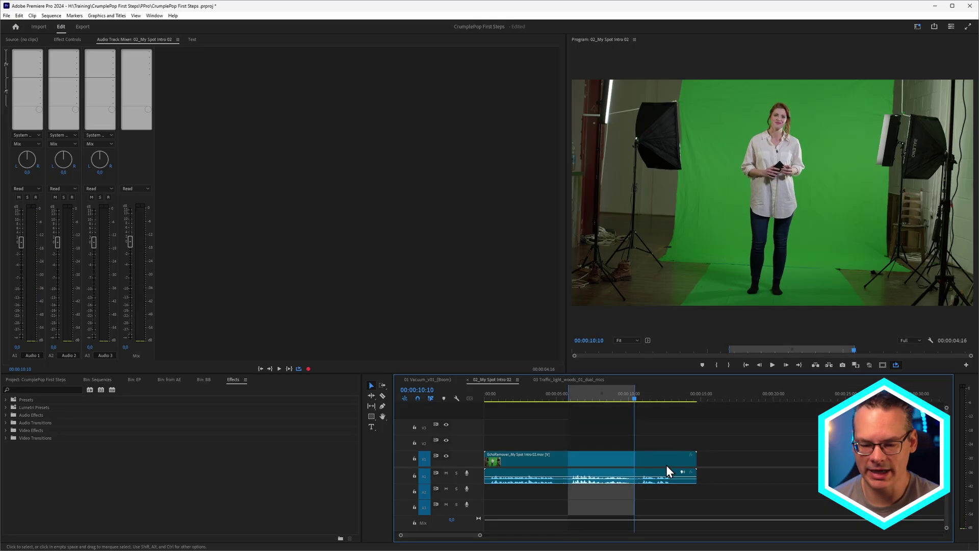
Play the marked In-to-Out range of 02_My Spot Intro 02 and browse the available CrumplePop Complete audio effects.
key("ctrl+shift+space")
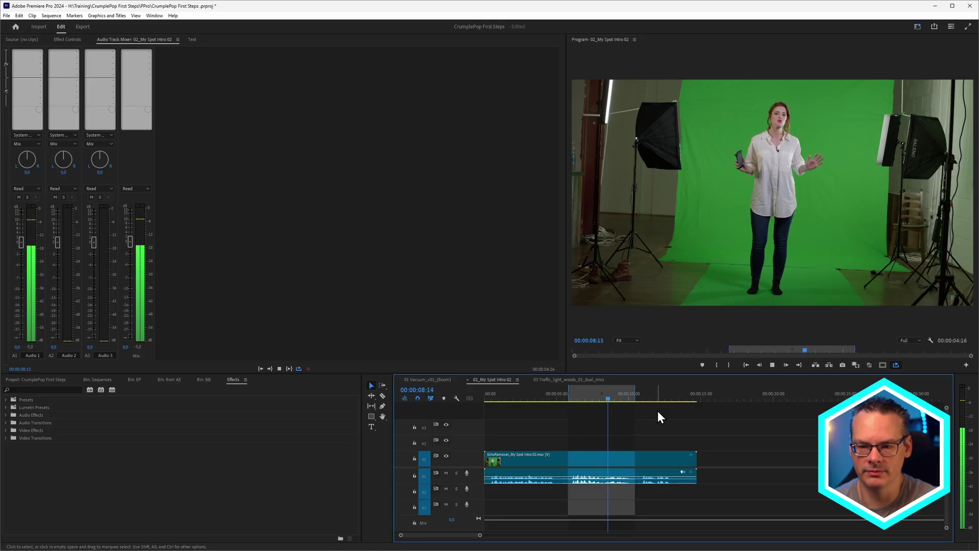
key("space")
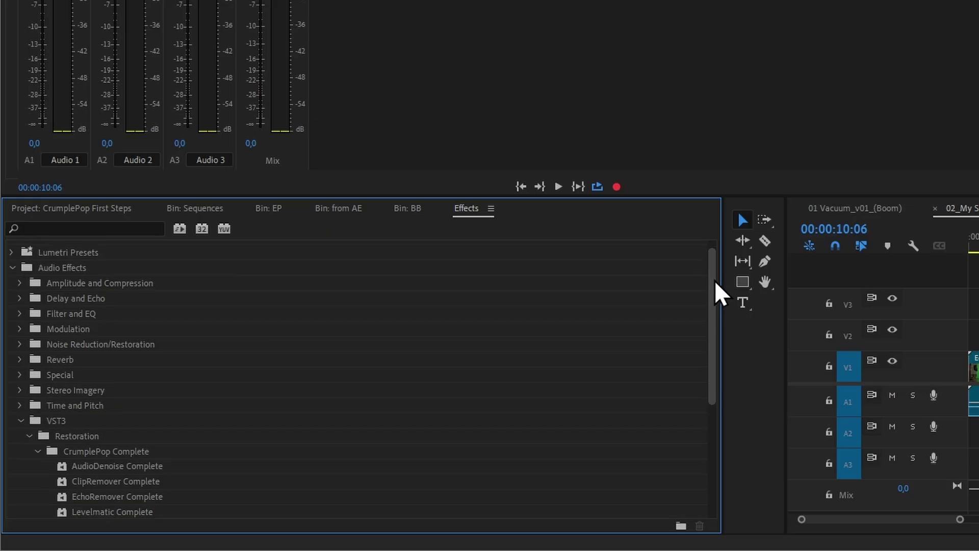
left_click_drag(357, 417, 357, 466)
left_click_drag(714, 378, 713, 389)
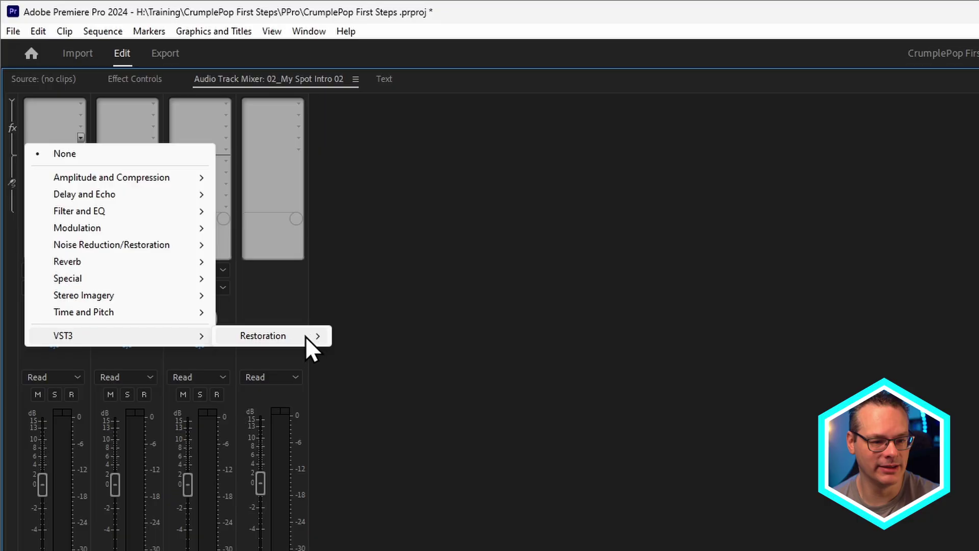
Add the Voice Enhance Complete effect to Audio 1 in the fourth effect slot of 02_My Spot Intro 02.
mouse_move(310, 341)
mouse_move(439, 337)
left_click(626, 456)
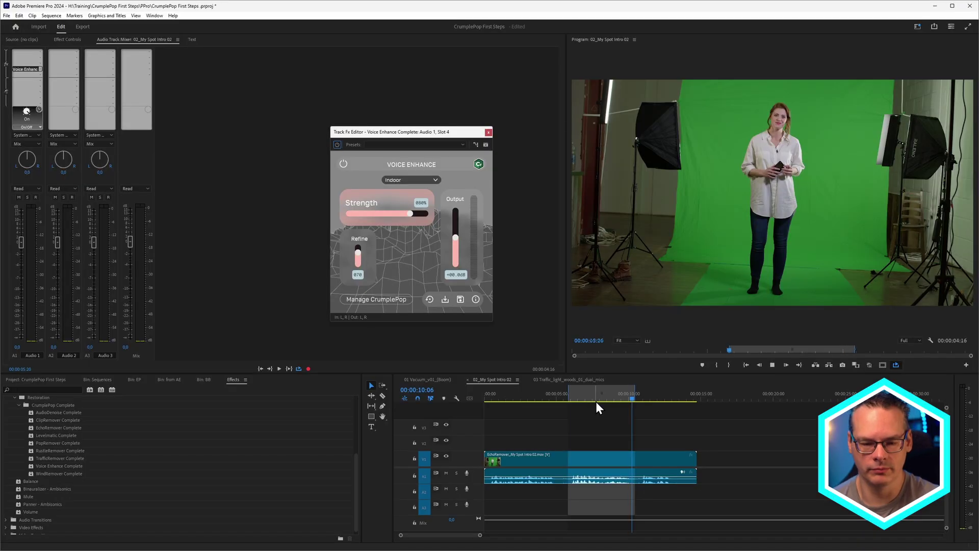
Play the marked range of the spot intro sequence to hear the dialogue with Voice Enhance applied.
key("ctrl+shift+space")
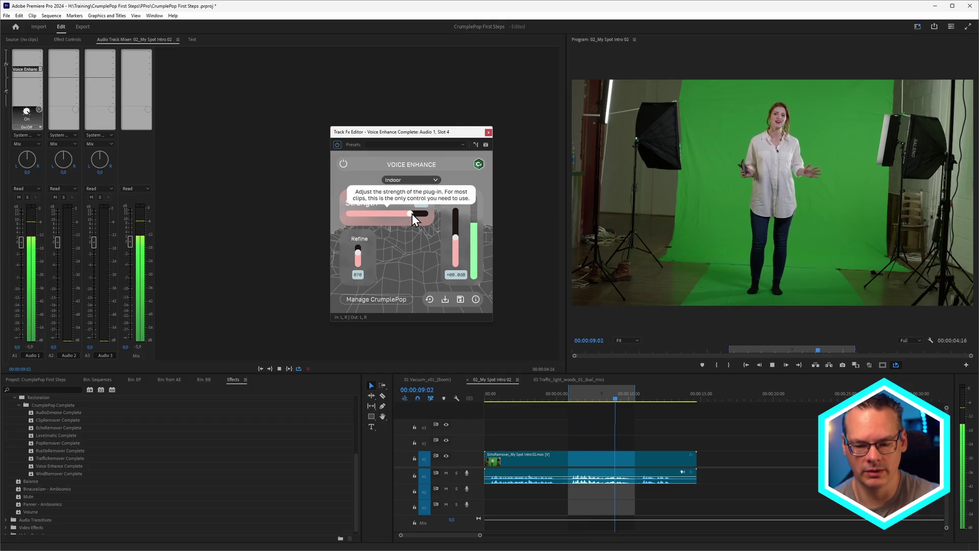
key("space")
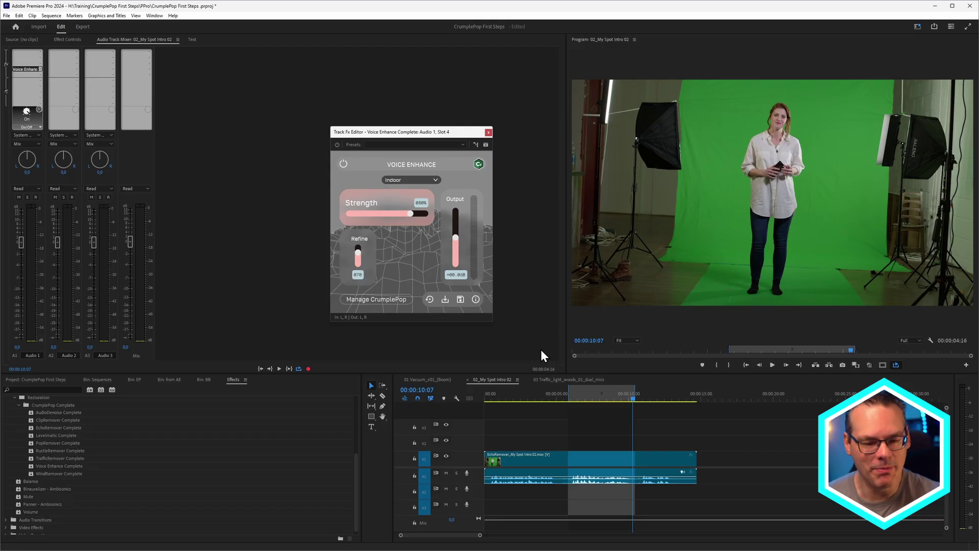
key("ctrl+shift+space")
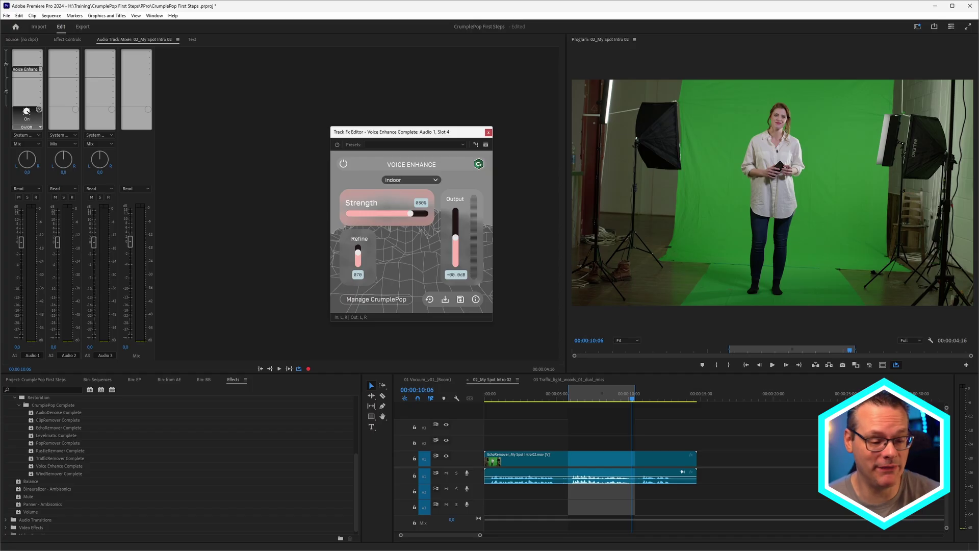
Add EchoRemover Complete to Audio 1 in the slot above Voice Enhance, and play the marked range with its editor open.
left_click(40, 63)
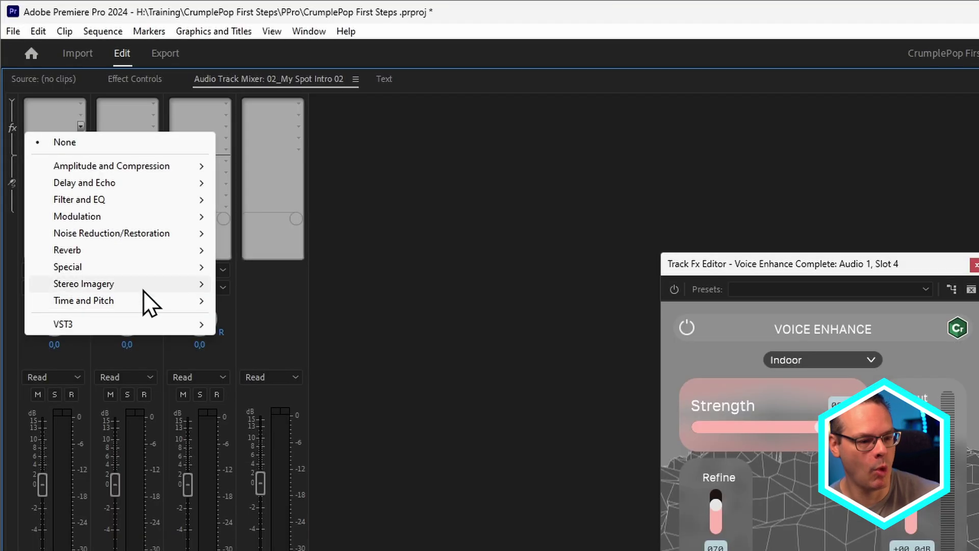
mouse_move(71, 165)
mouse_move(306, 325)
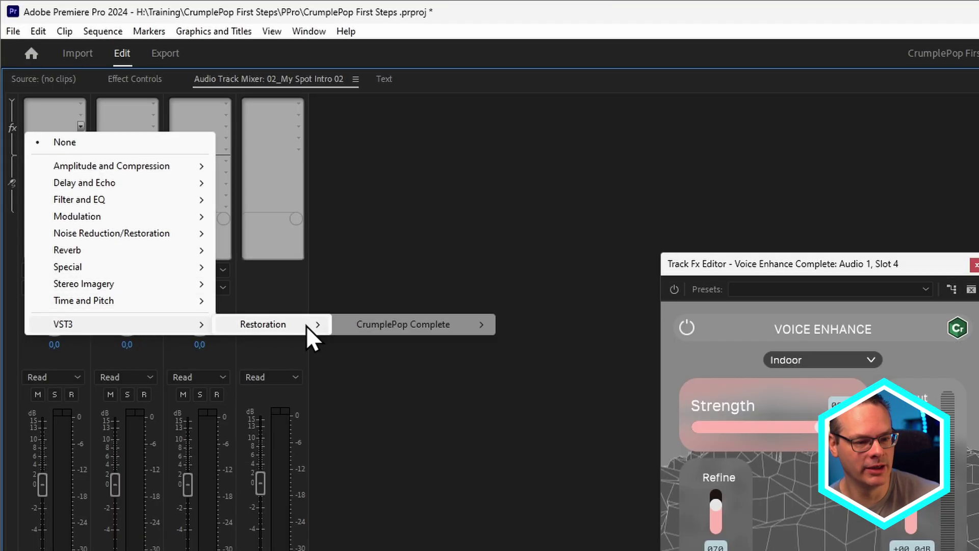
mouse_move(481, 324)
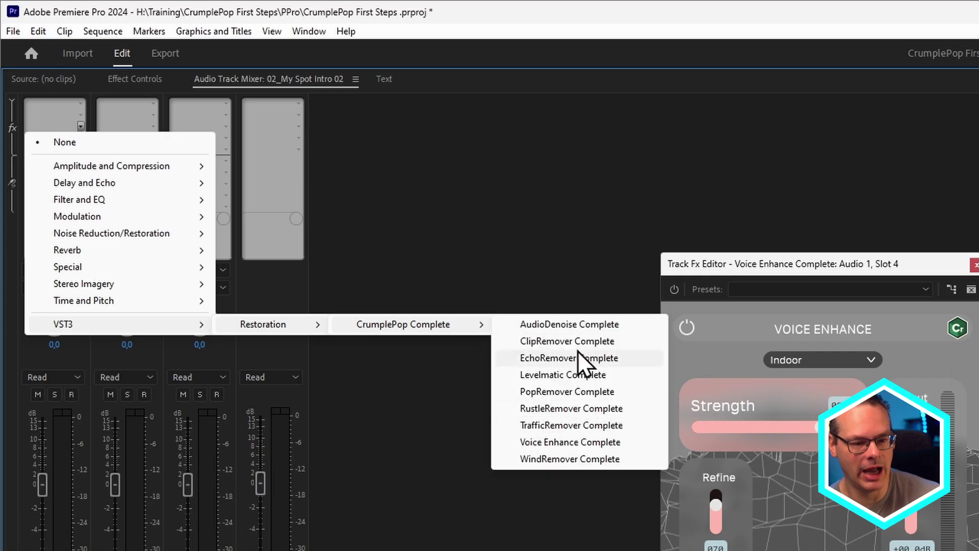
left_click(641, 363)
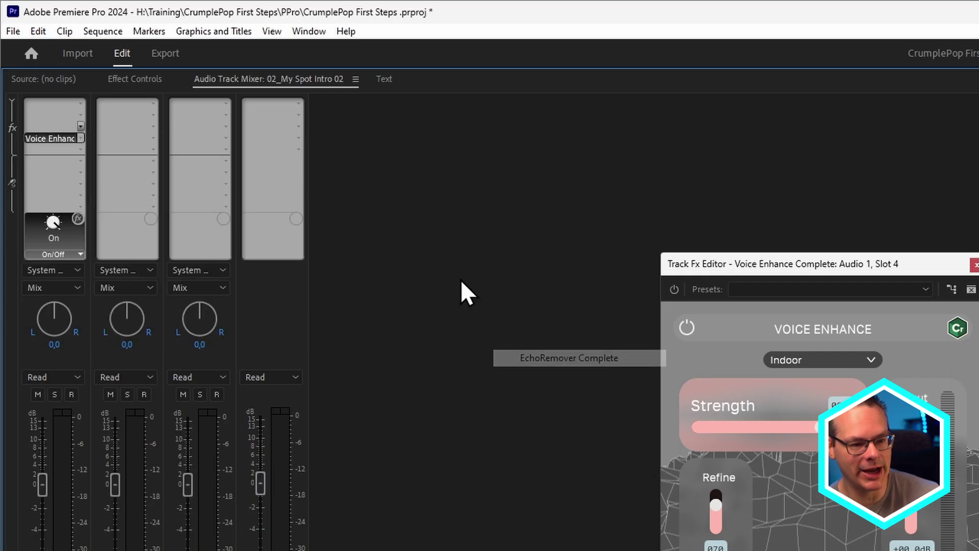
double_click(54, 129)
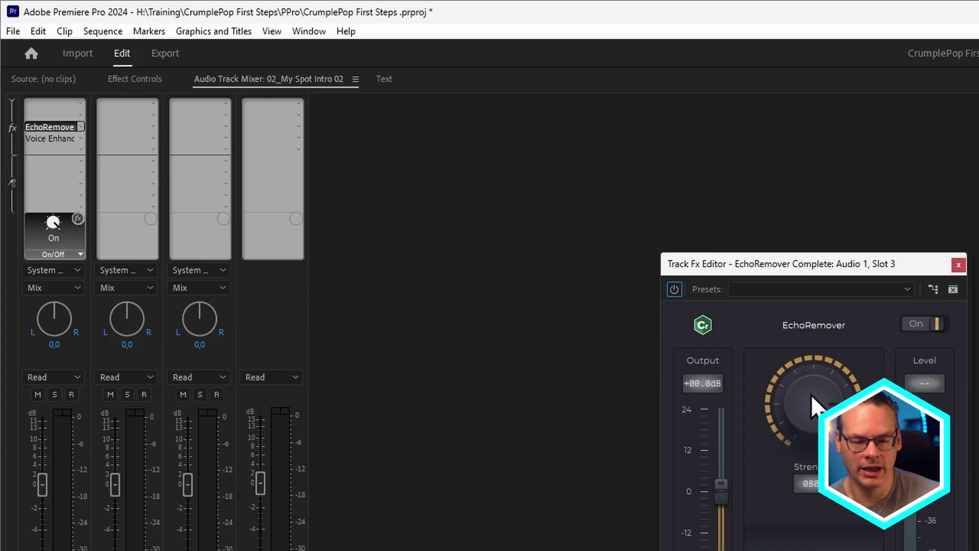
key("space")
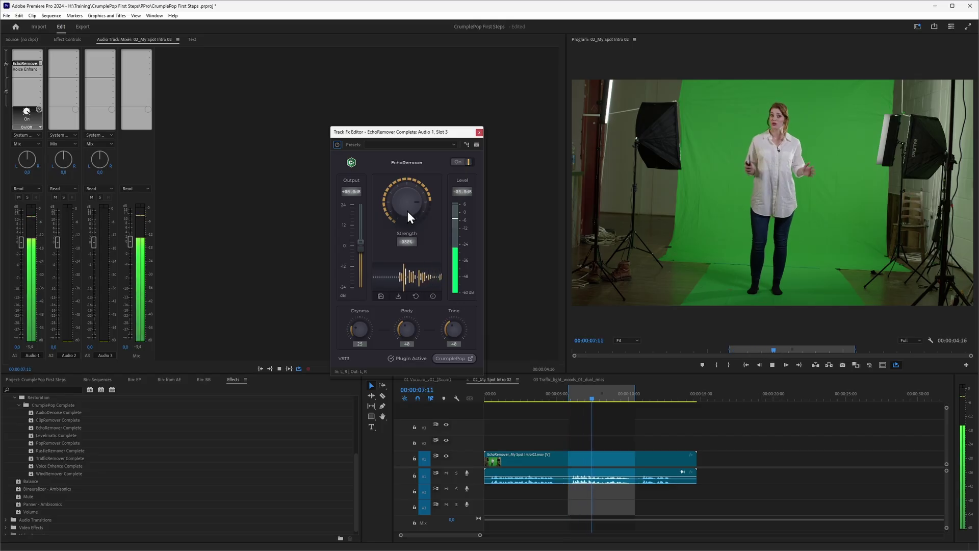
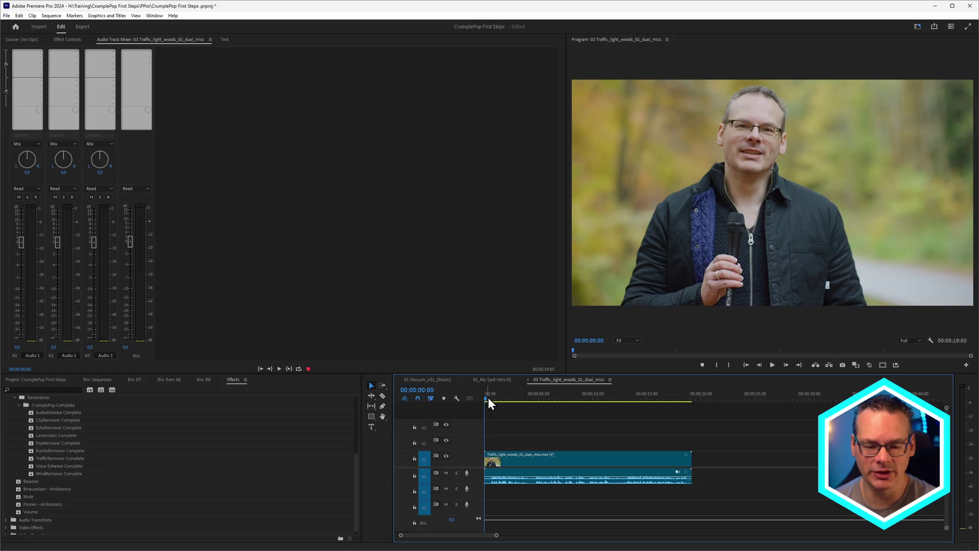
Play the 03 Traffic_light_woods_01_dual_mics sequence from the start, and add Voice Enhance Complete to its Audio 1 track.
key("space")
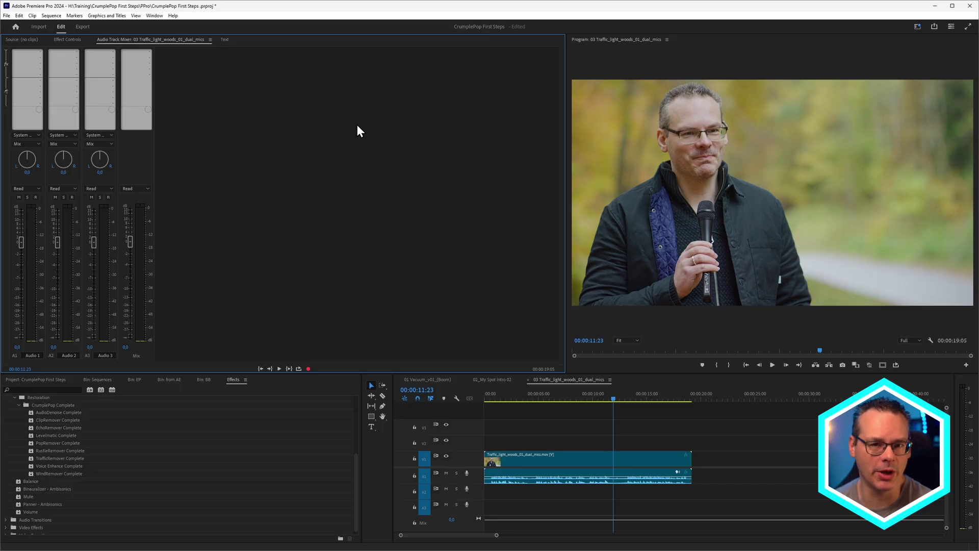
left_click(54, 80)
mouse_move(234, 179)
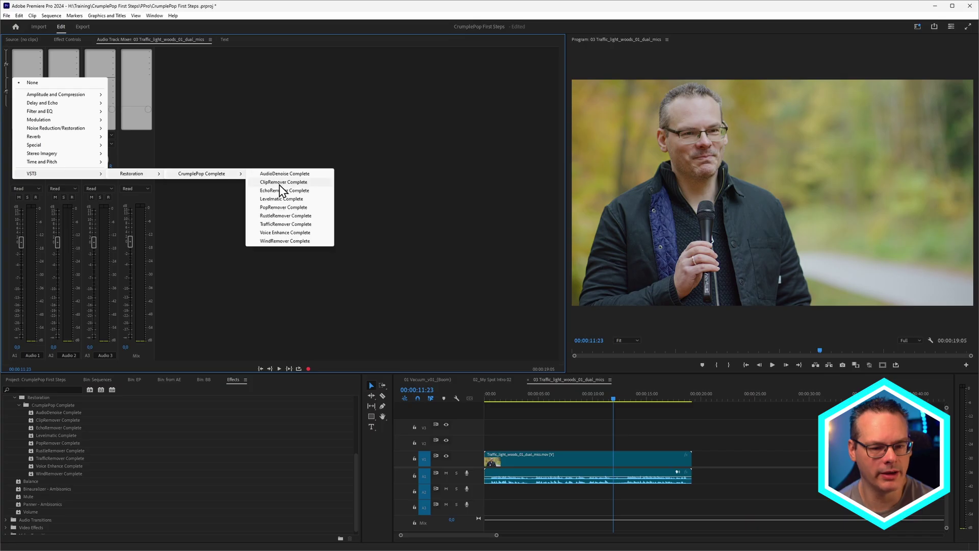
left_click(318, 235)
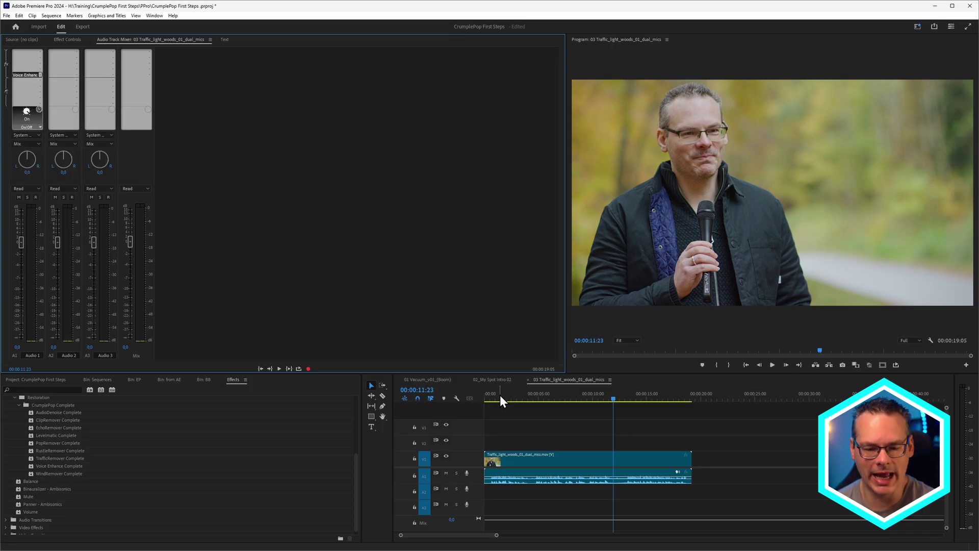
Play the traffic sequence from the start with Voice Enhance, then replay its opening to check the audio level.
left_click(484, 400)
key("space")
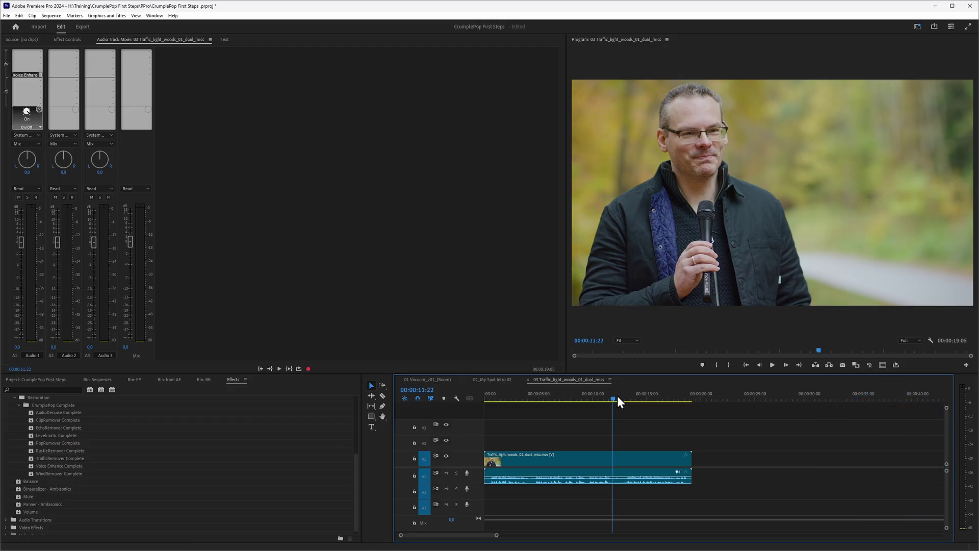
key("Home")
key("space")
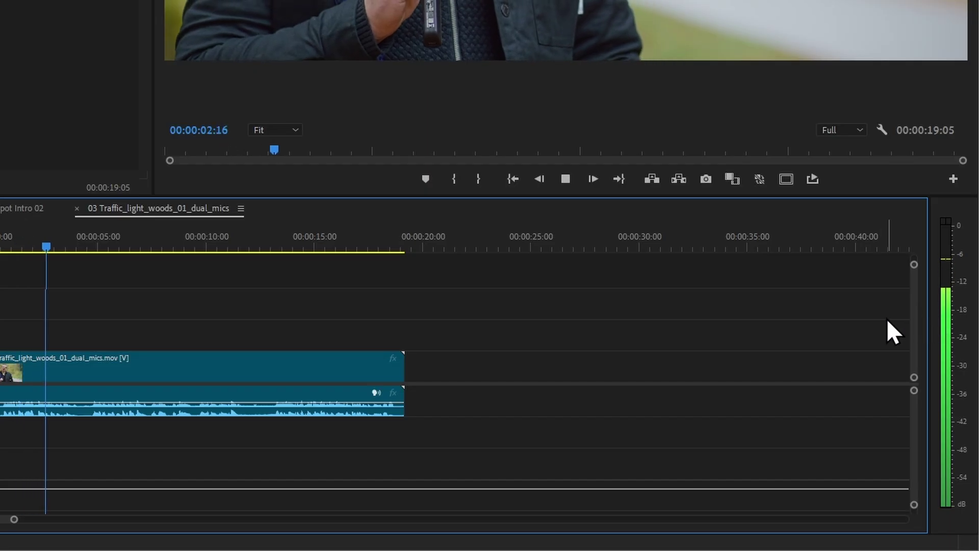
key("space")
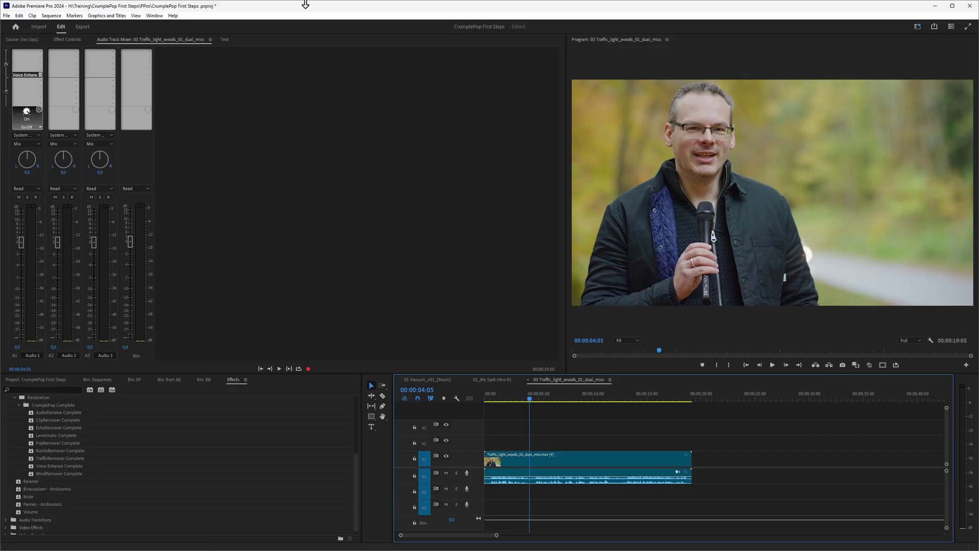
Open the Voice Enhance editor for Audio 1 in the traffic sequence and switch the effect off.
left_click(25, 74)
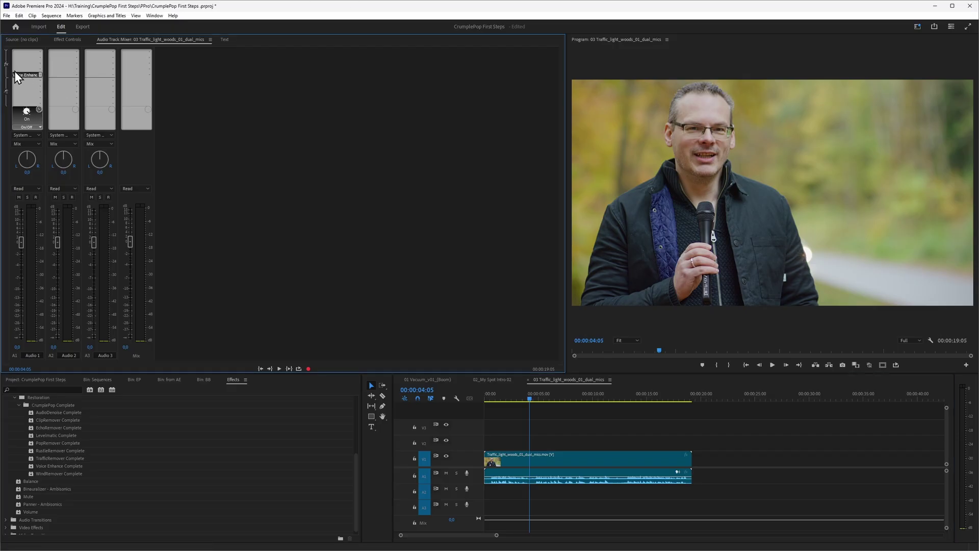
double_click(28, 75)
left_click(422, 215)
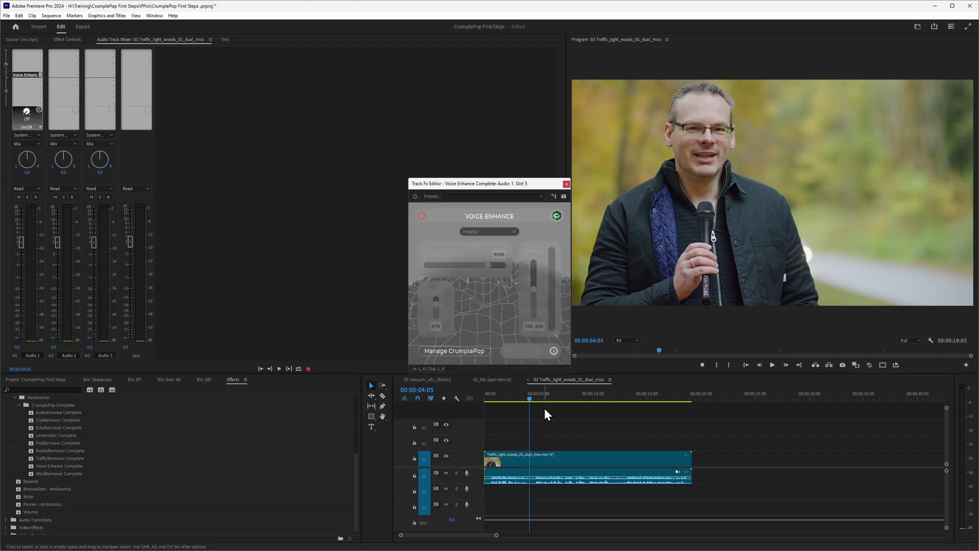
Play the opening seconds of the traffic sequence with Voice Enhance off to compare the audio level.
left_click_drag(521, 394, 453, 398)
key("space")
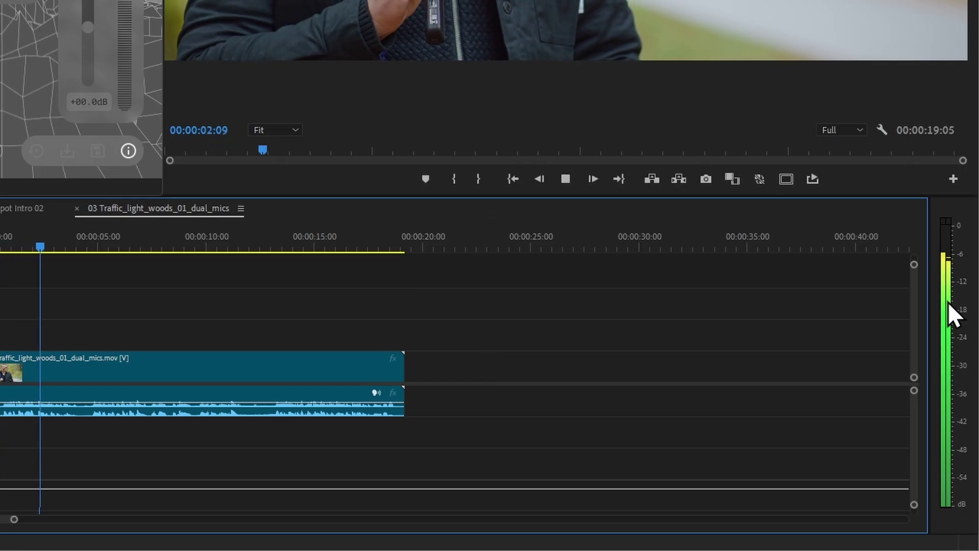
key("space")
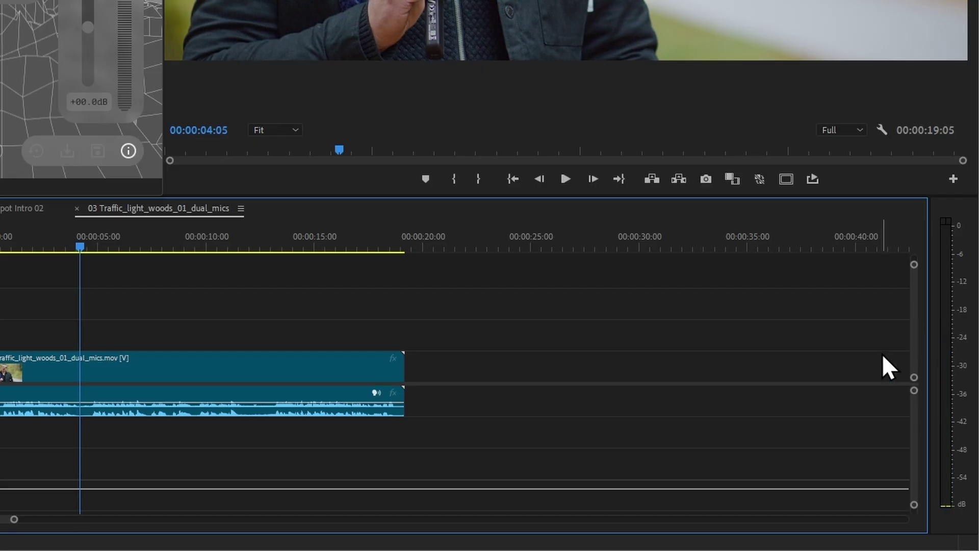